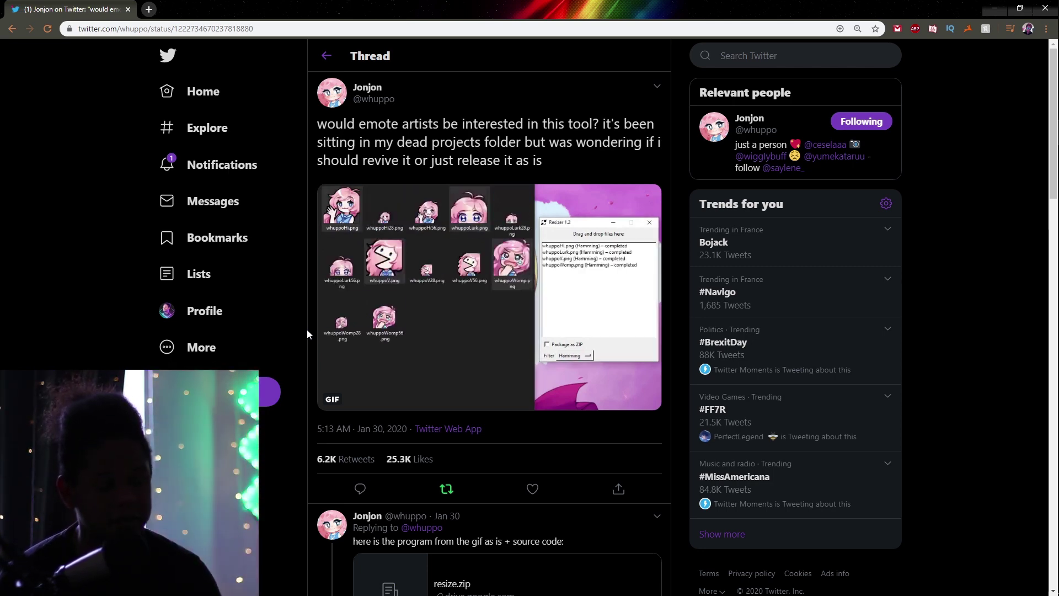
Scroll the Twitter thread down to the reply with the resize.zip Google Drive link.
scroll(308, 330, down, 2)
scroll(502, 275, down, 2)
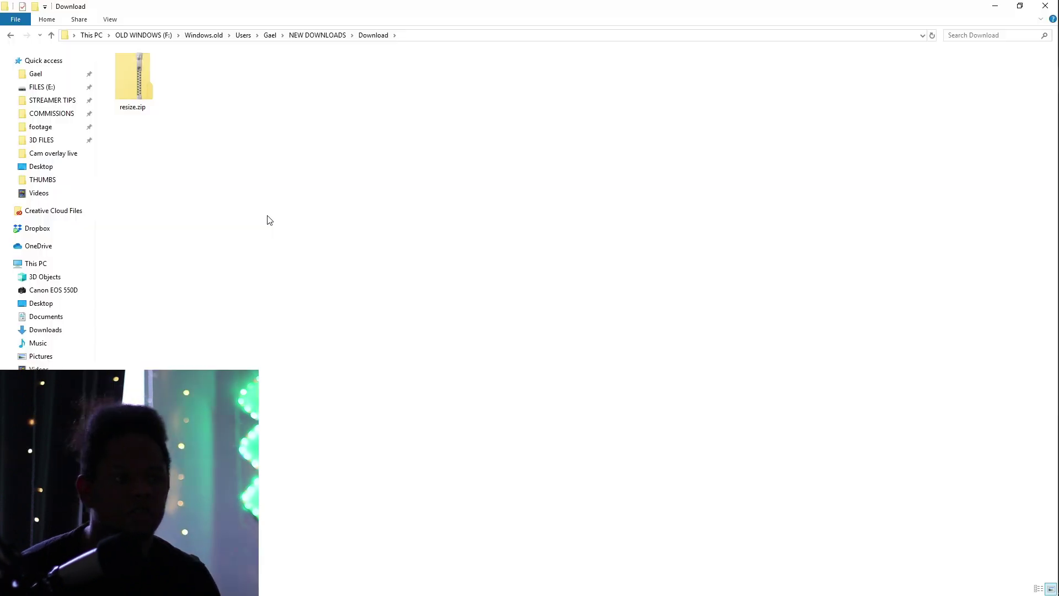
Extract resize.zip into a resize folder.
click(144, 82)
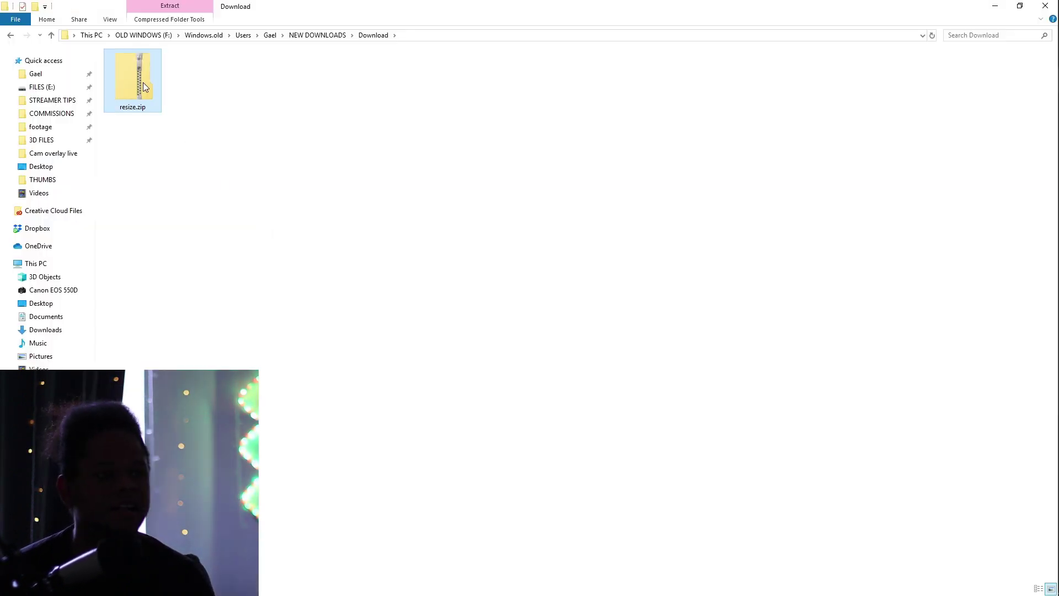
right_click(144, 81)
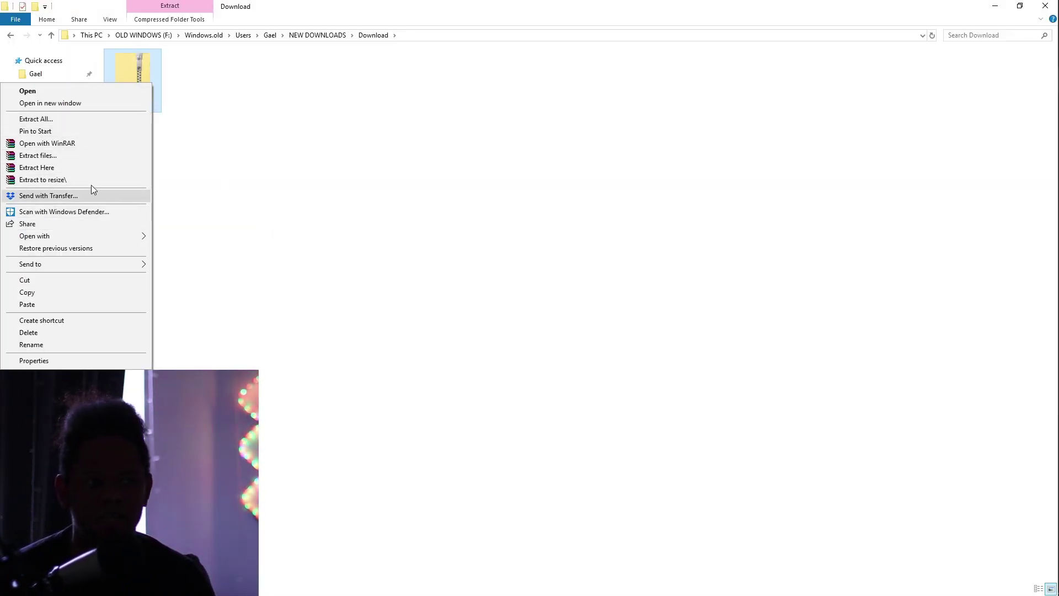
click(69, 179)
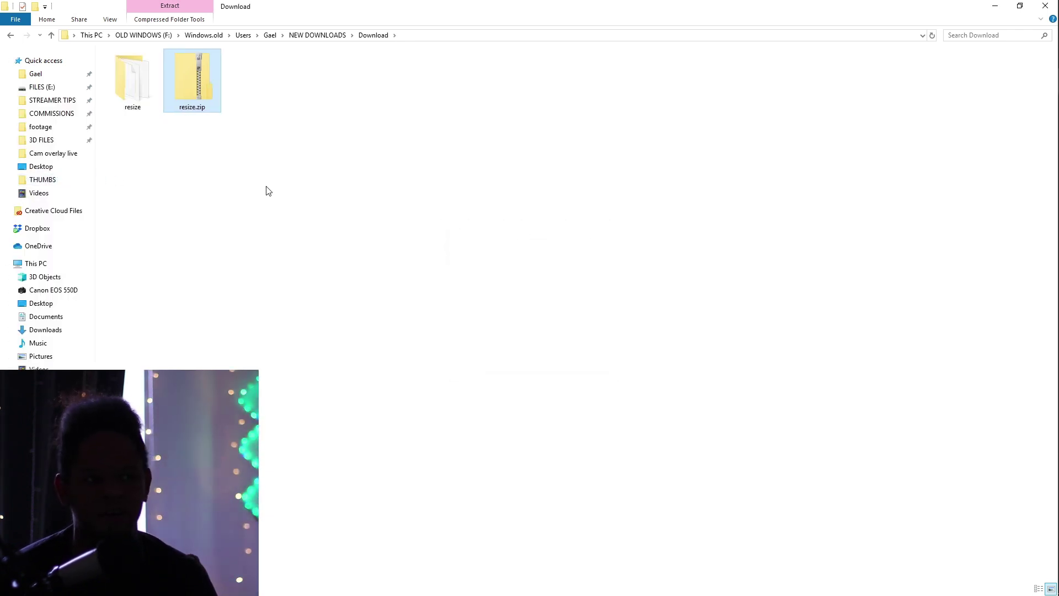
Open the resize folder and launch resize.exe, which raises a SmartScreen warning.
click(182, 149)
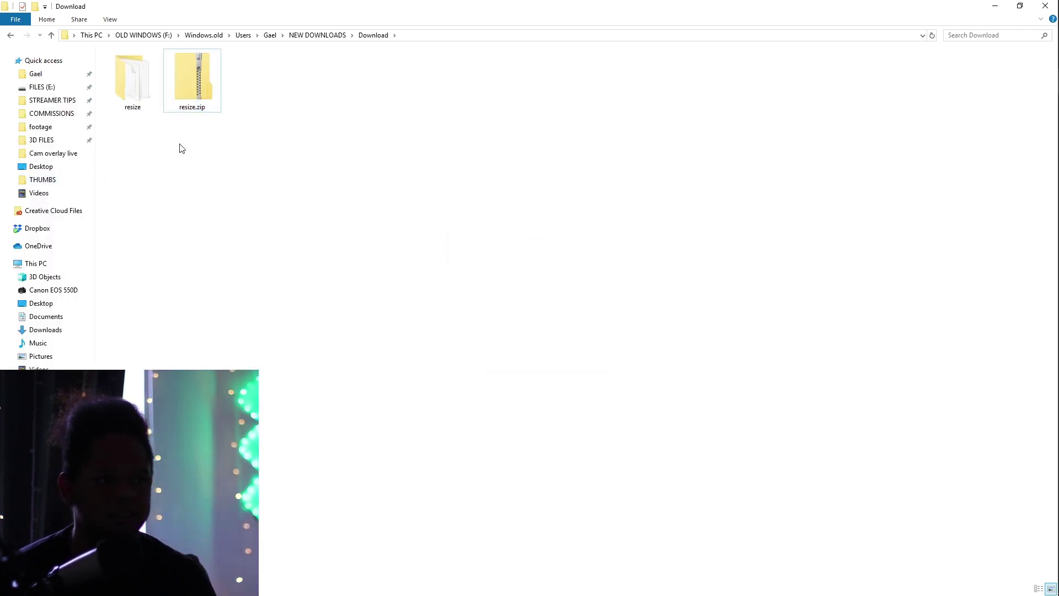
double_click(135, 94)
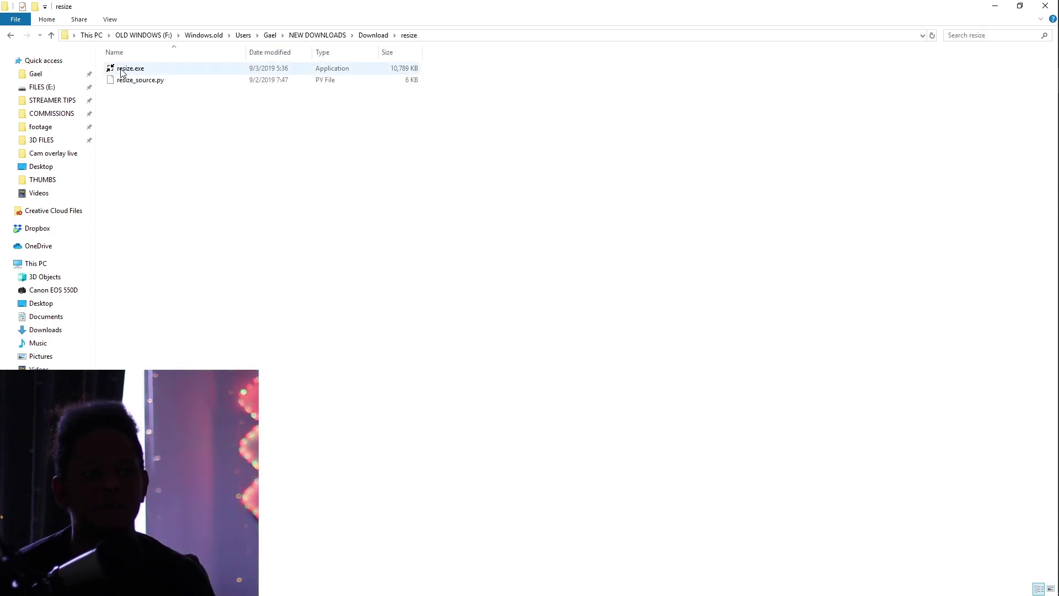
mouse_move(131, 68)
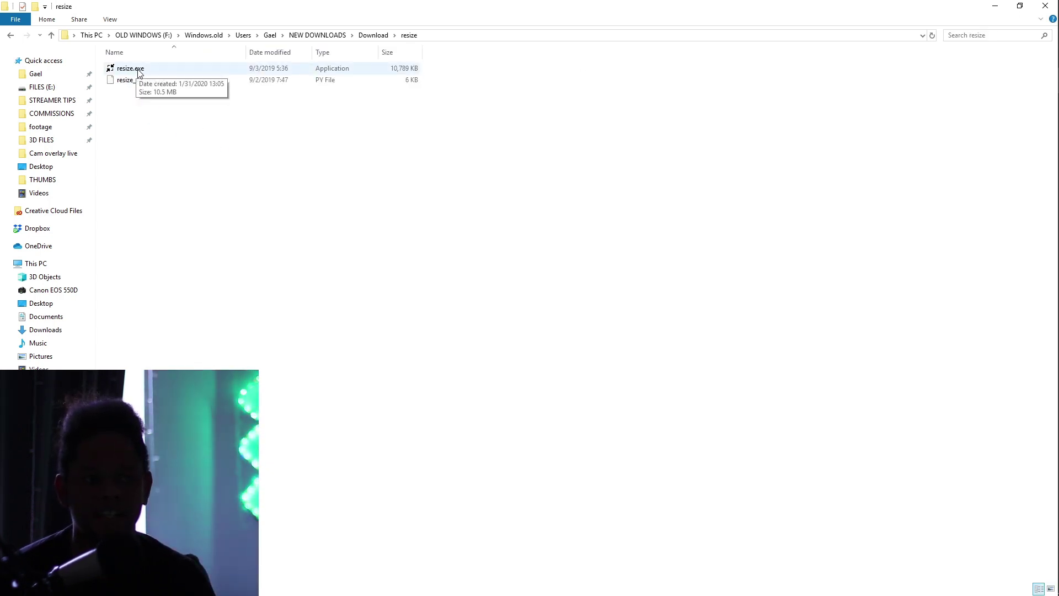
double_click(139, 73)
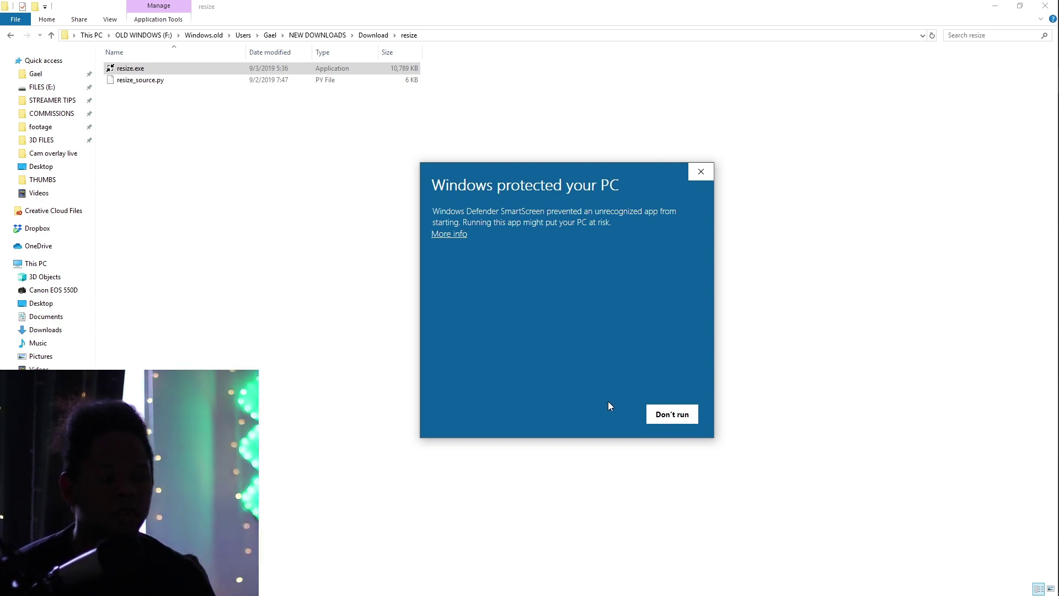
Run resize.exe anyway past SmartScreen and center the empty Resizer 1.2 window.
click(659, 419)
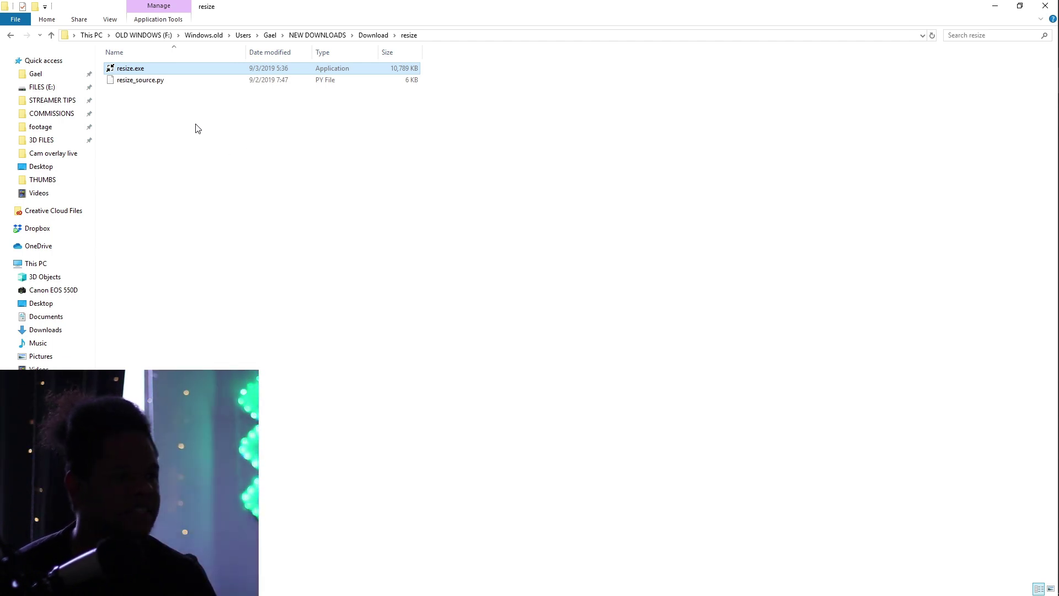
double_click(140, 73)
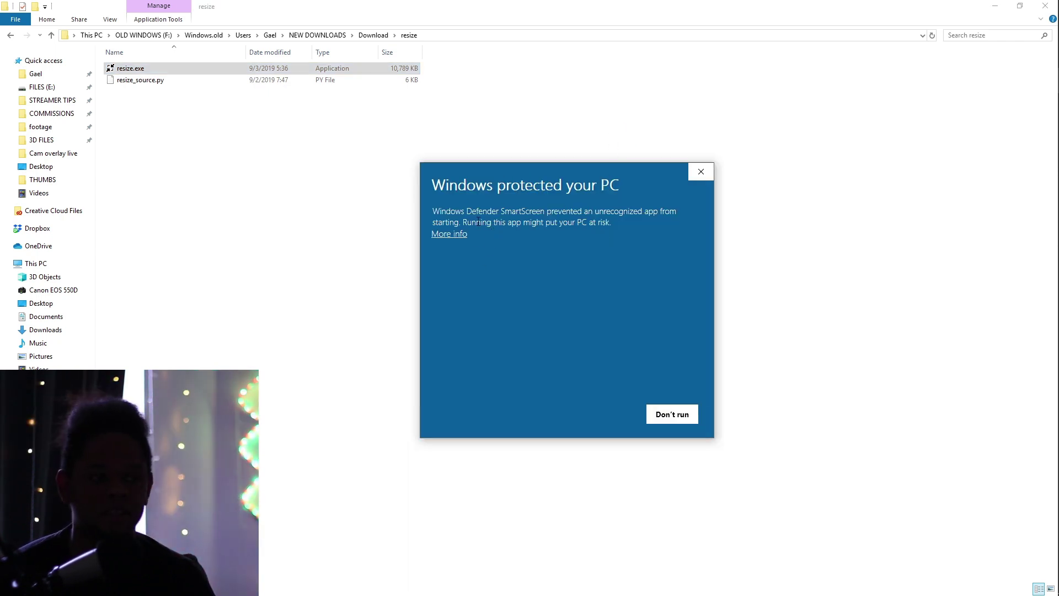
click(448, 235)
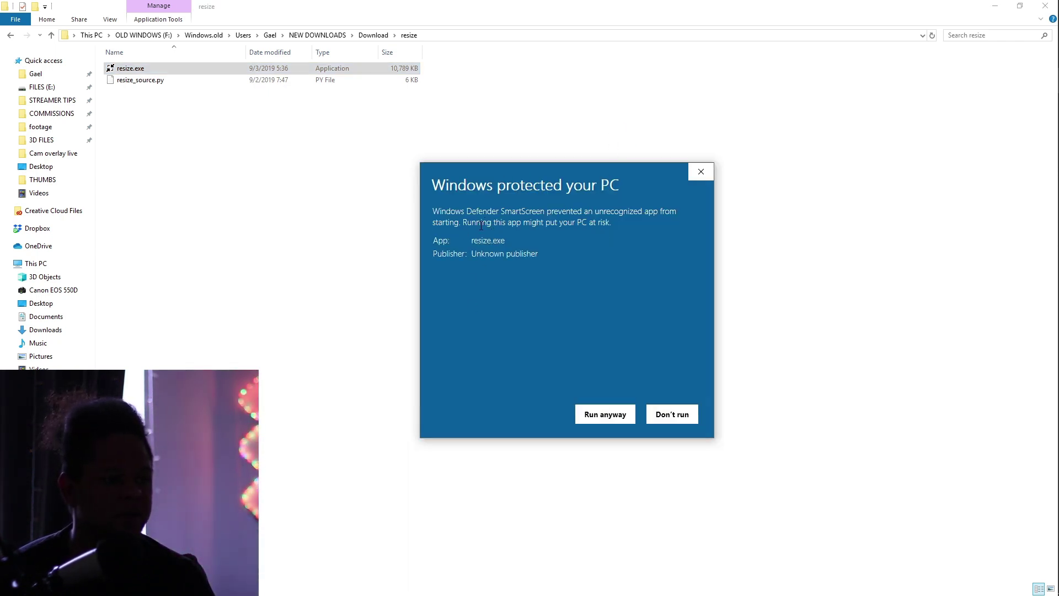
click(604, 414)
drag(226, 128, 493, 163)
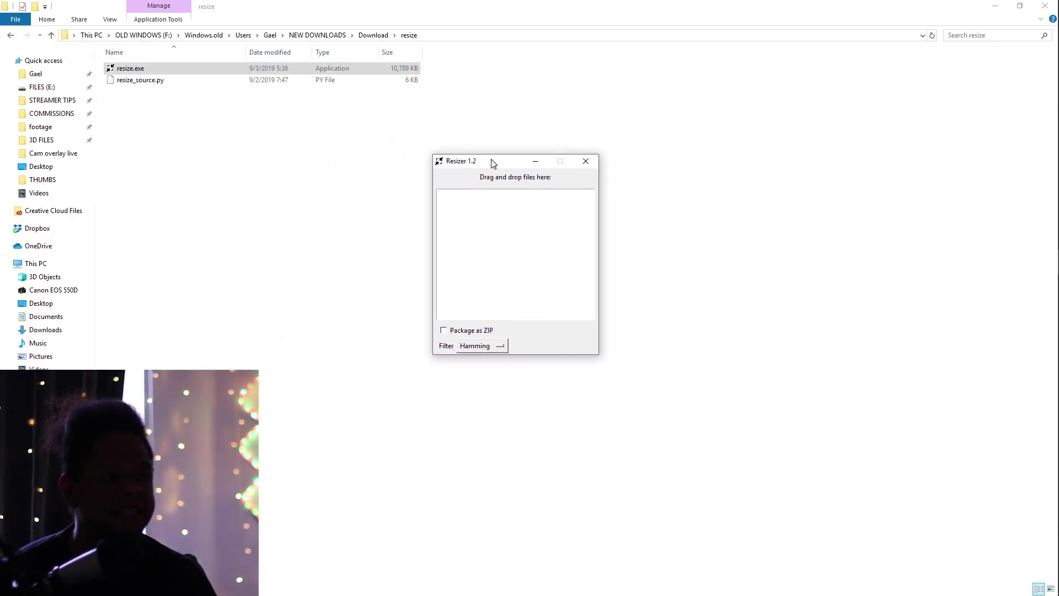
click(342, 279)
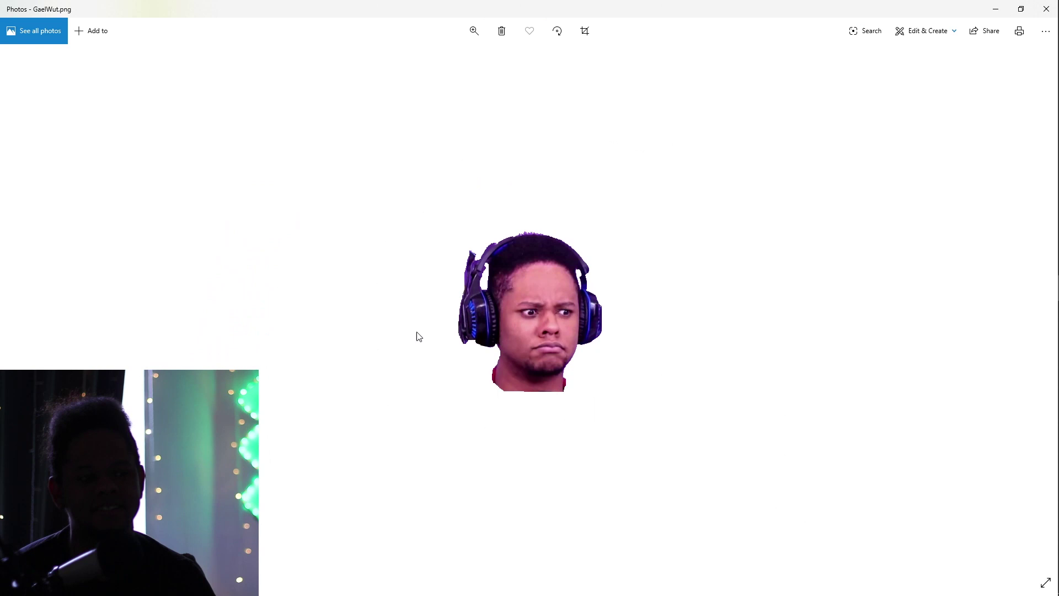
Close Photos and drop GaelWut.png into Resizer, creating GaelWut73.png and GaelWut146.png.
click(1046, 9)
click(1041, 262)
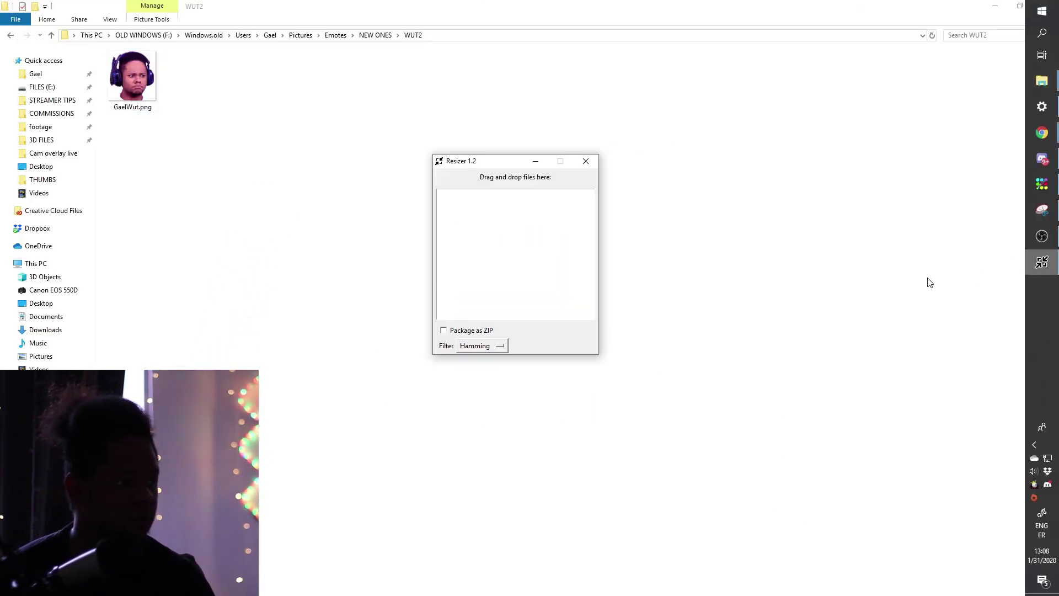
drag(508, 160, 502, 120)
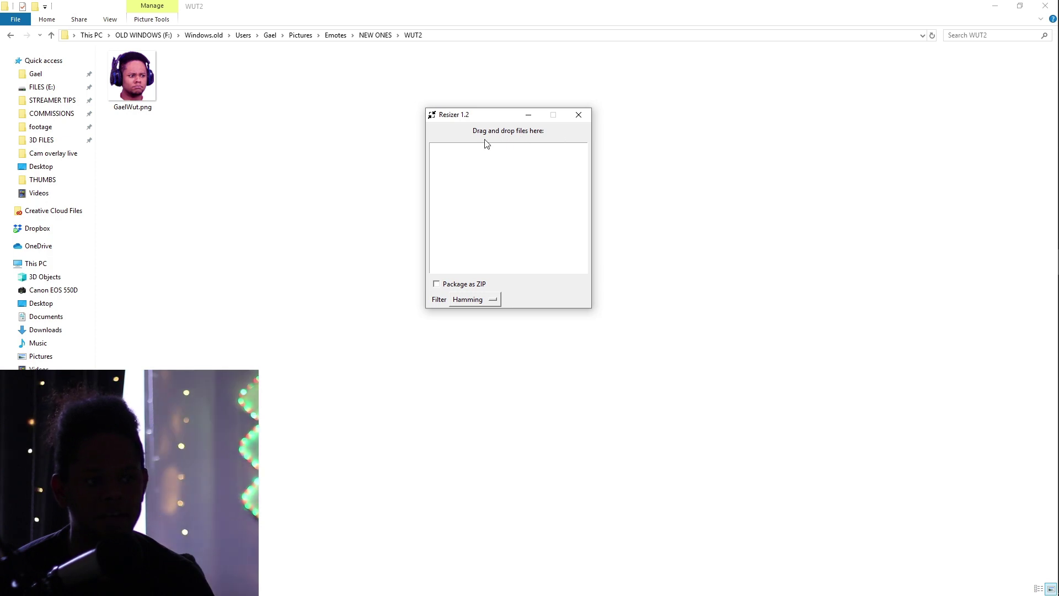
drag(131, 72, 503, 199)
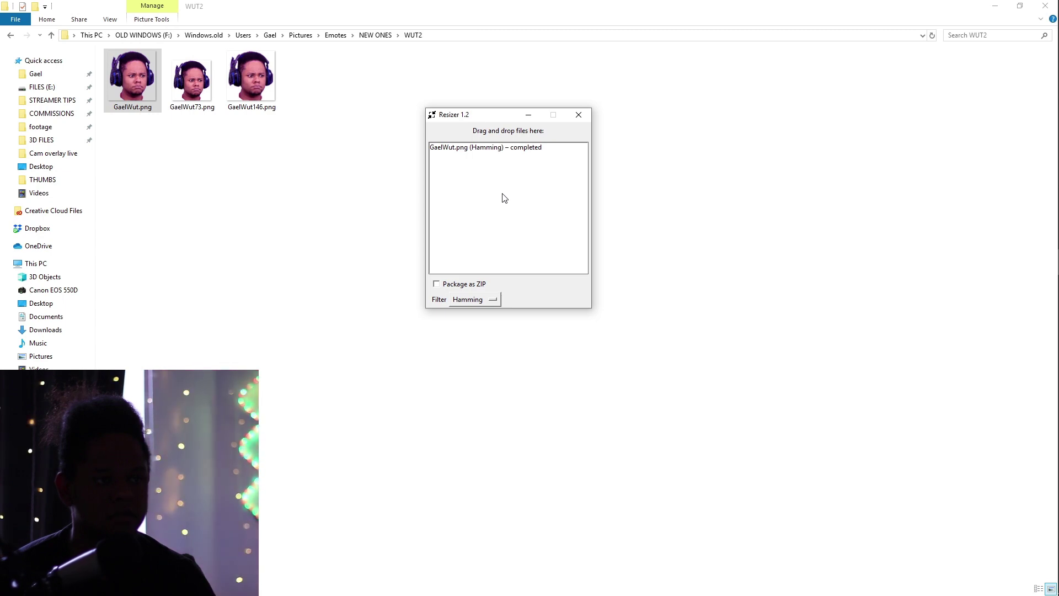
right_click(215, 107)
key(Escape)
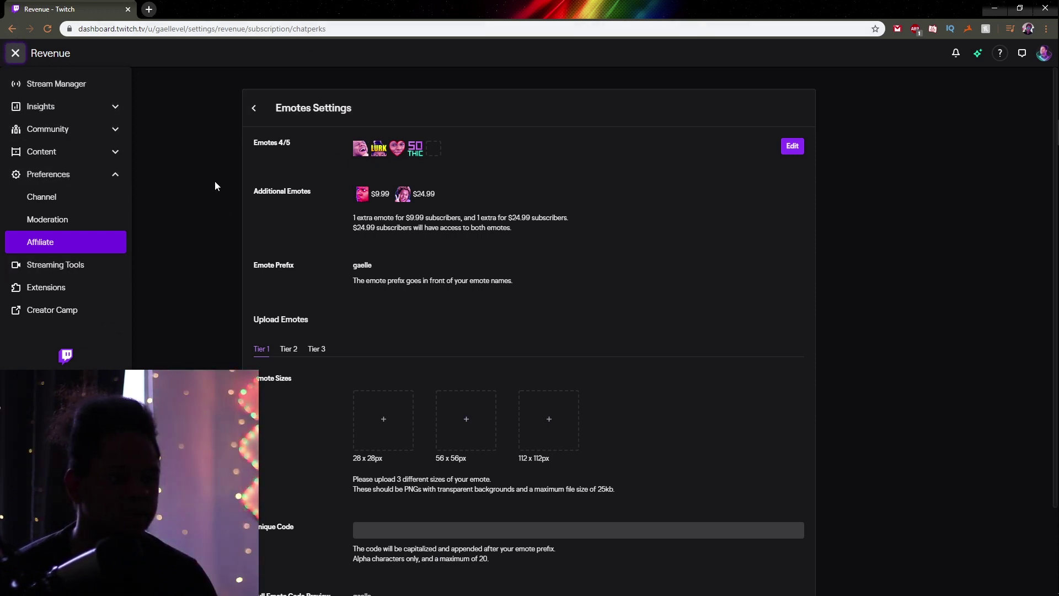
Scroll the Creator Dashboard and close its left navigation sidebar.
scroll(232, 306, down, 2)
click(184, 320)
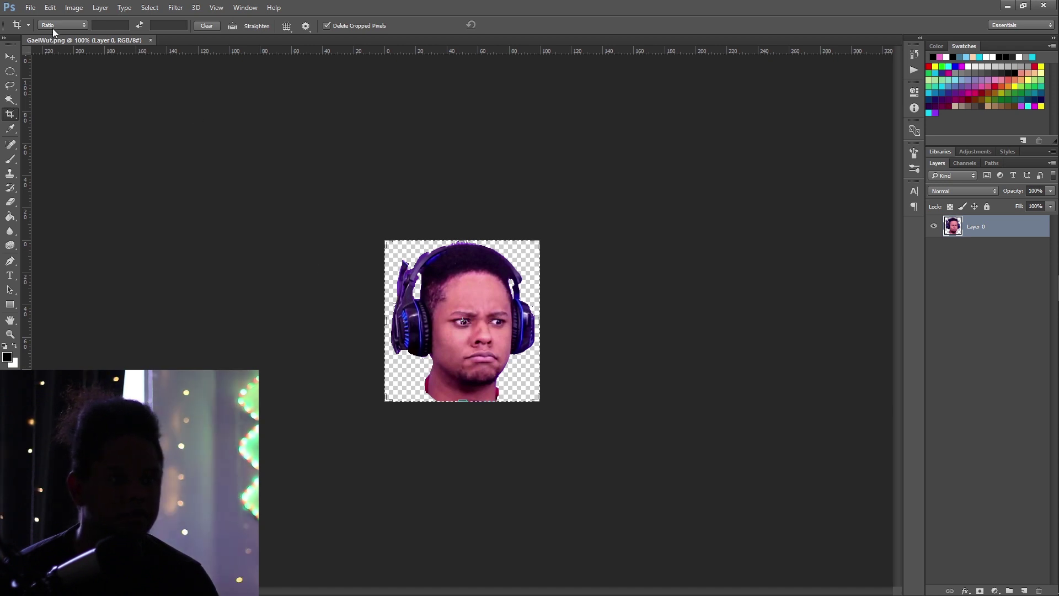
Crop the emote to a 1:1 square ratio.
click(55, 26)
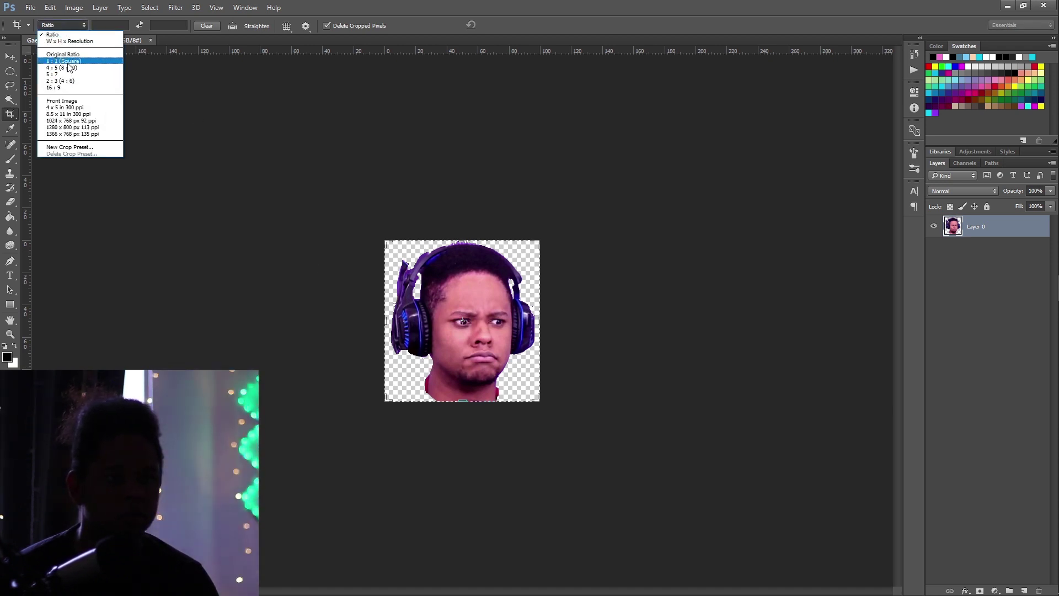
click(63, 60)
key(Return)
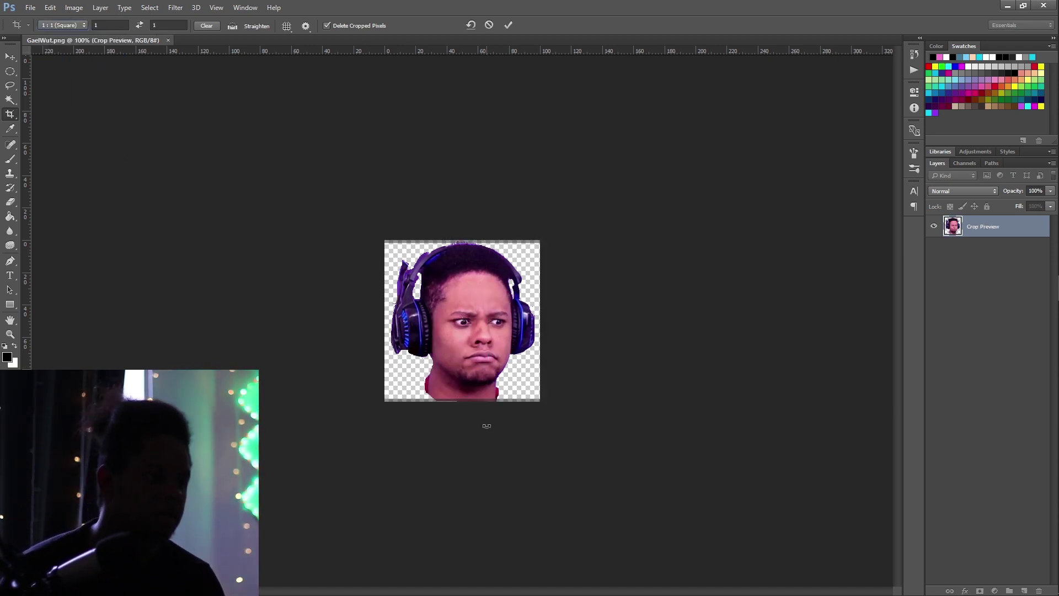
Save for Web as a 112 px wide PNG named GaelWut2.png.
key(ctrl+alt+shift+s)
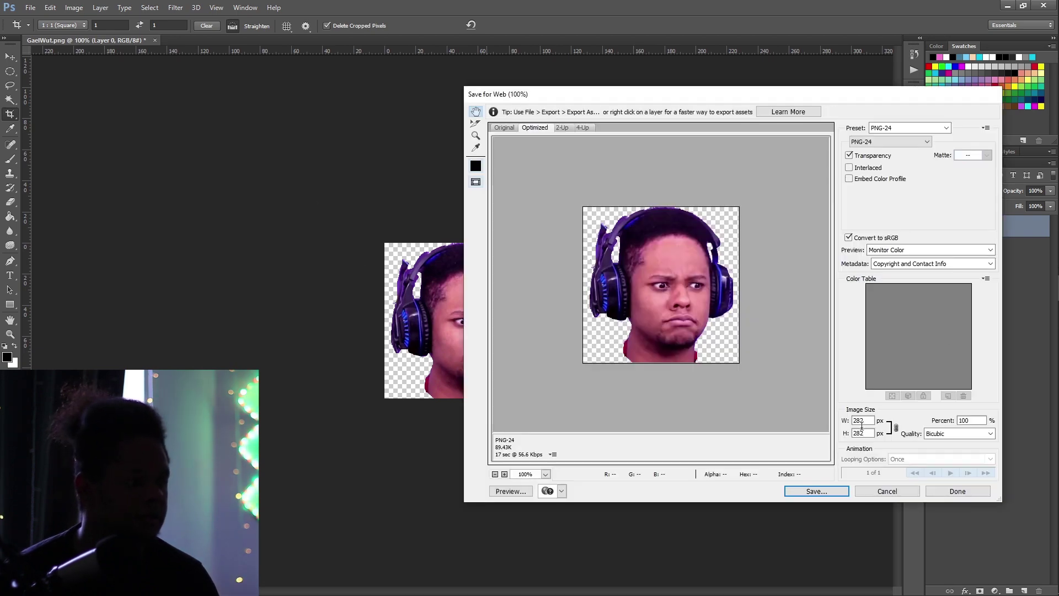
text(112)
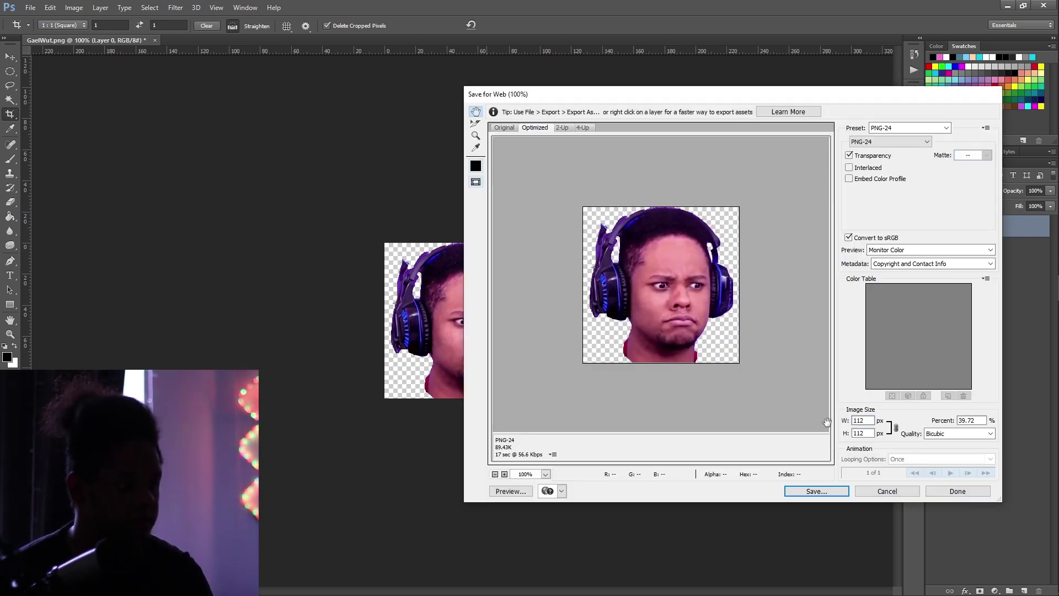
key(Return)
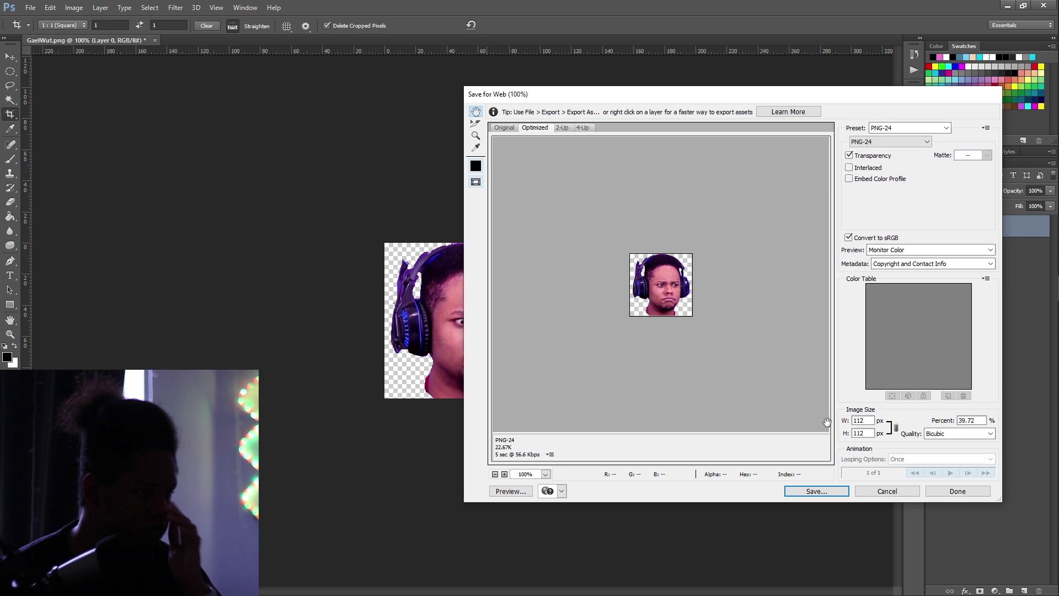
key(Return)
key(Return)
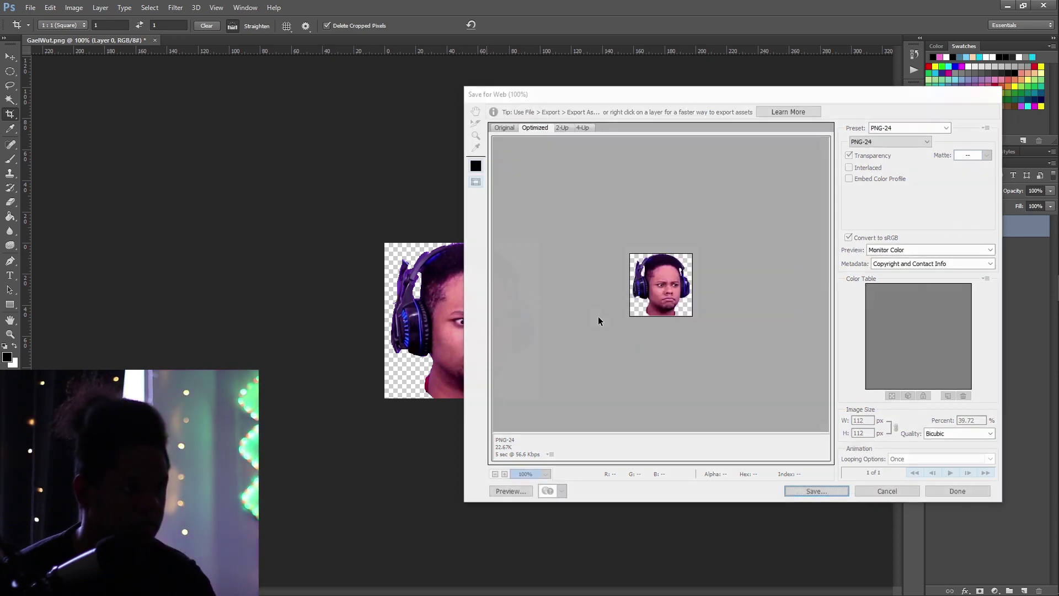
key(alt+Tab)
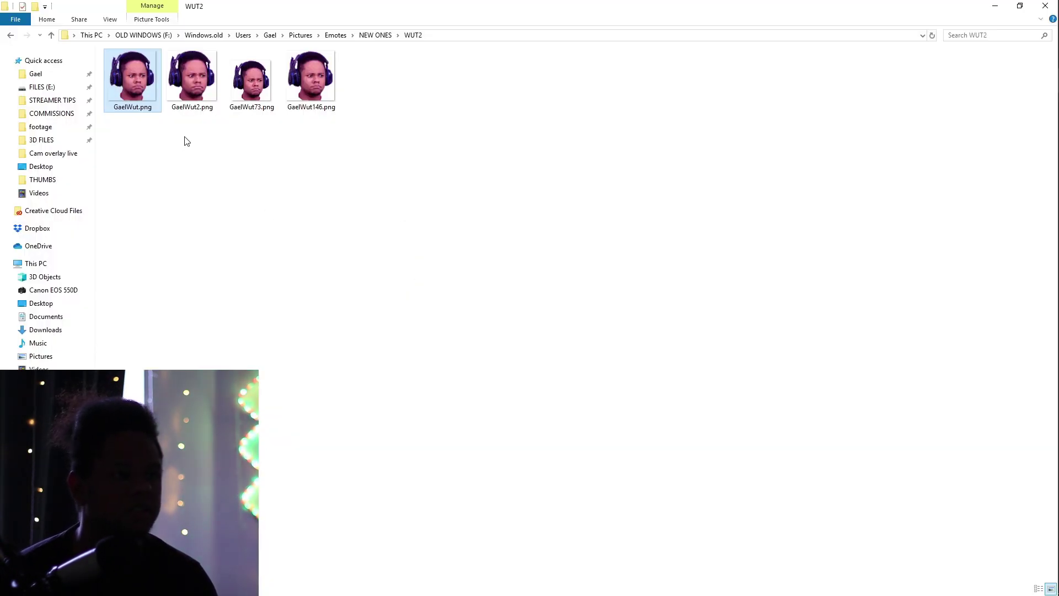
Delete the three old emote PNGs and resize GaelWut2.png into GaelWut228.png and GaelWut256.png.
ctrl+click(248, 80)
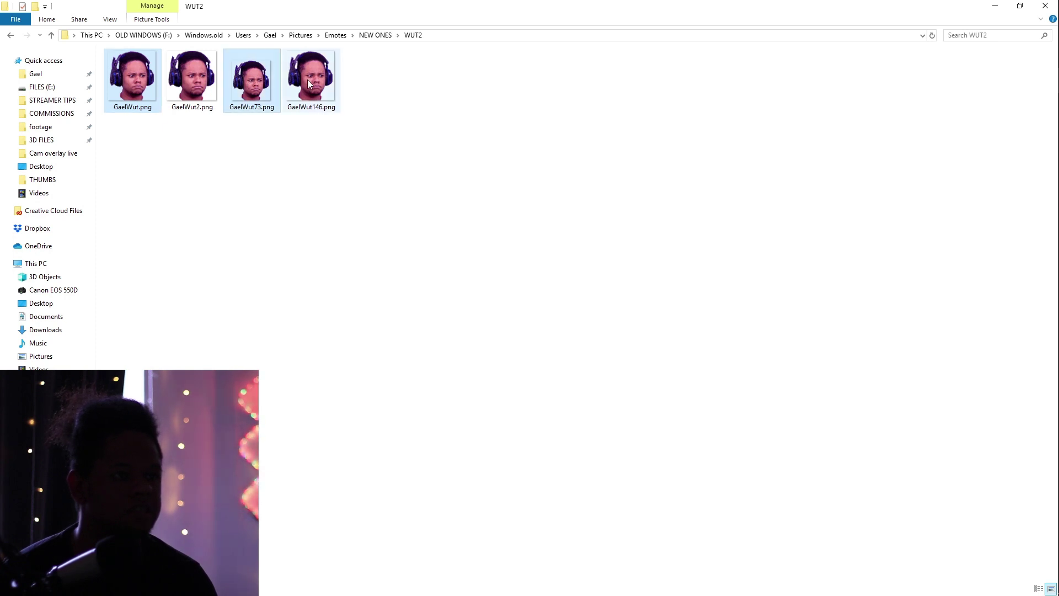
key(Delete)
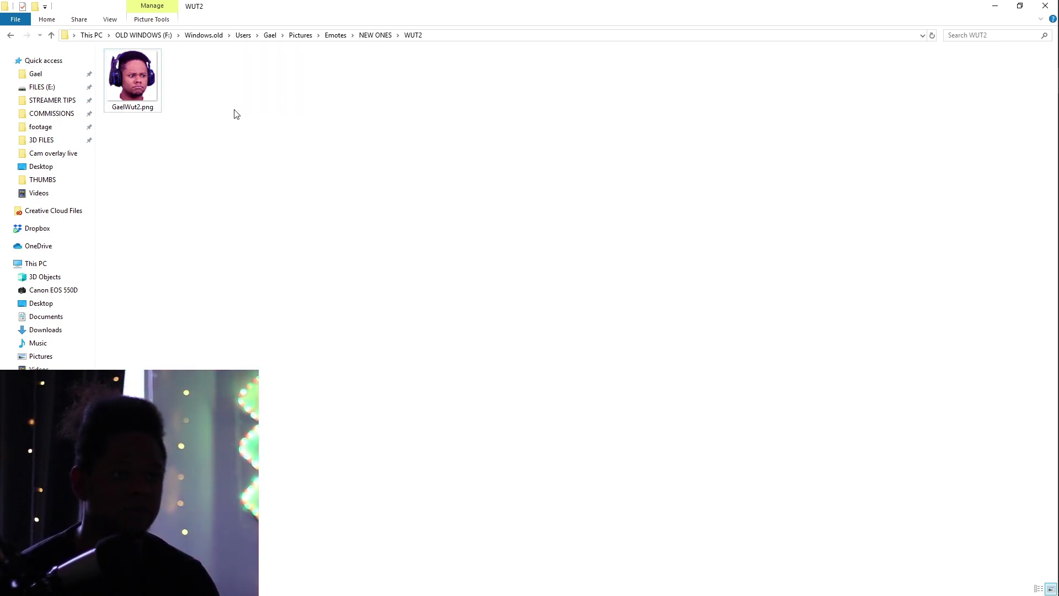
click(1042, 286)
drag(132, 78, 495, 196)
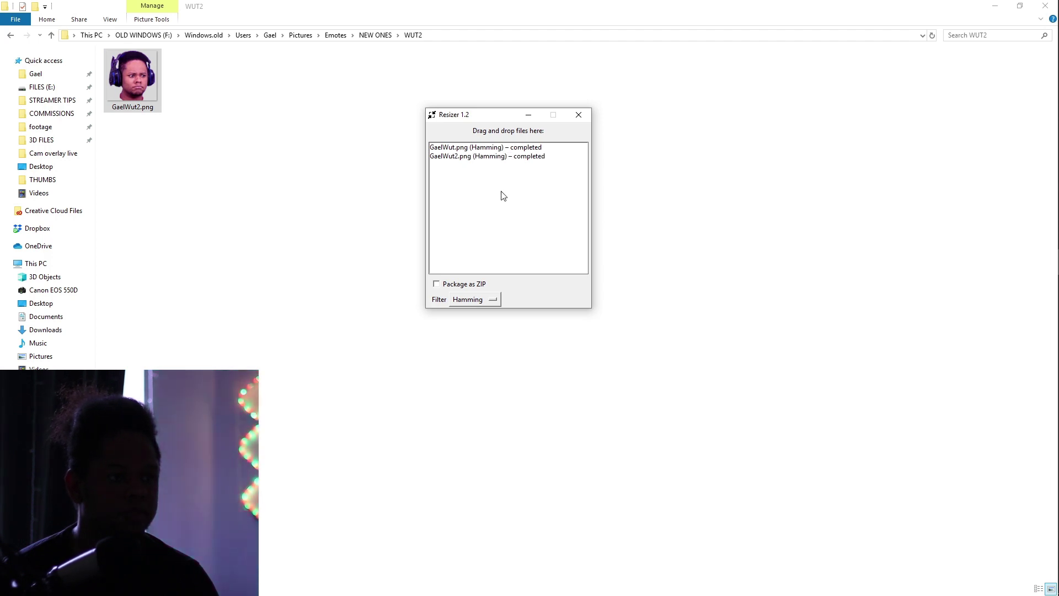
click(386, 177)
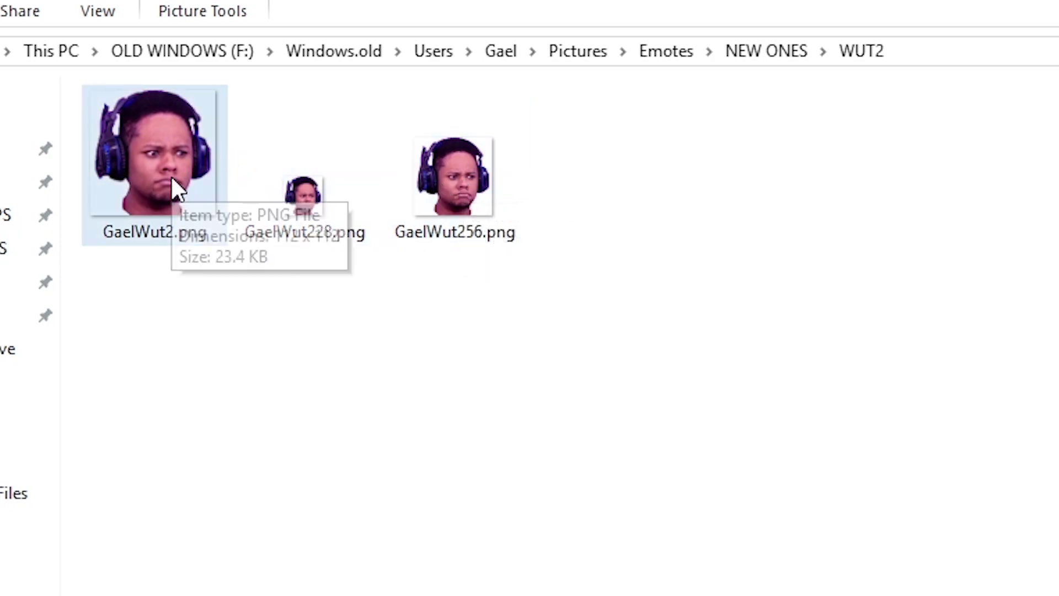
key(alt+Tab)
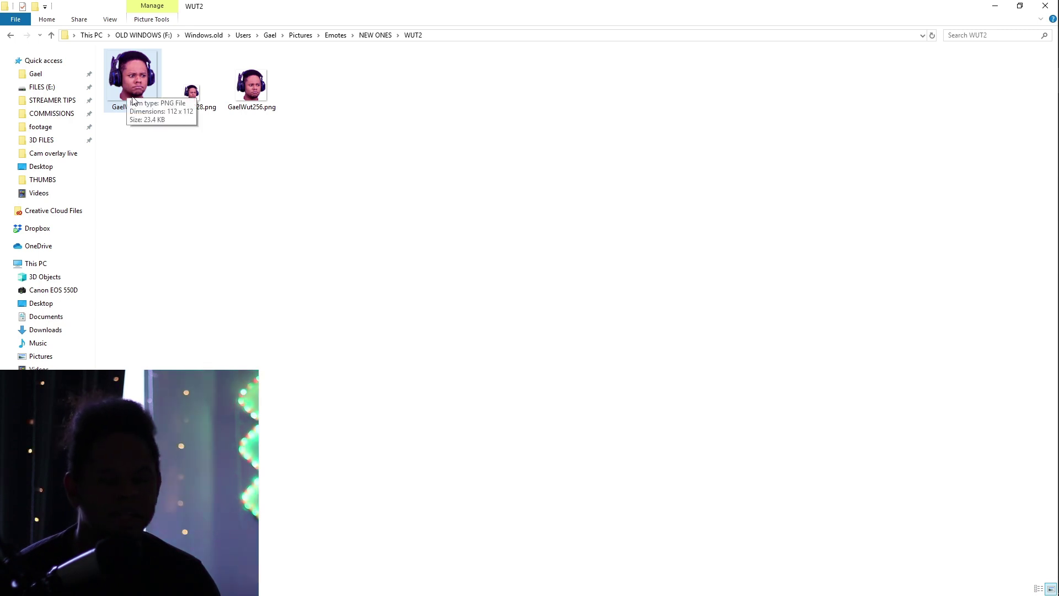
key(alt+Tab)
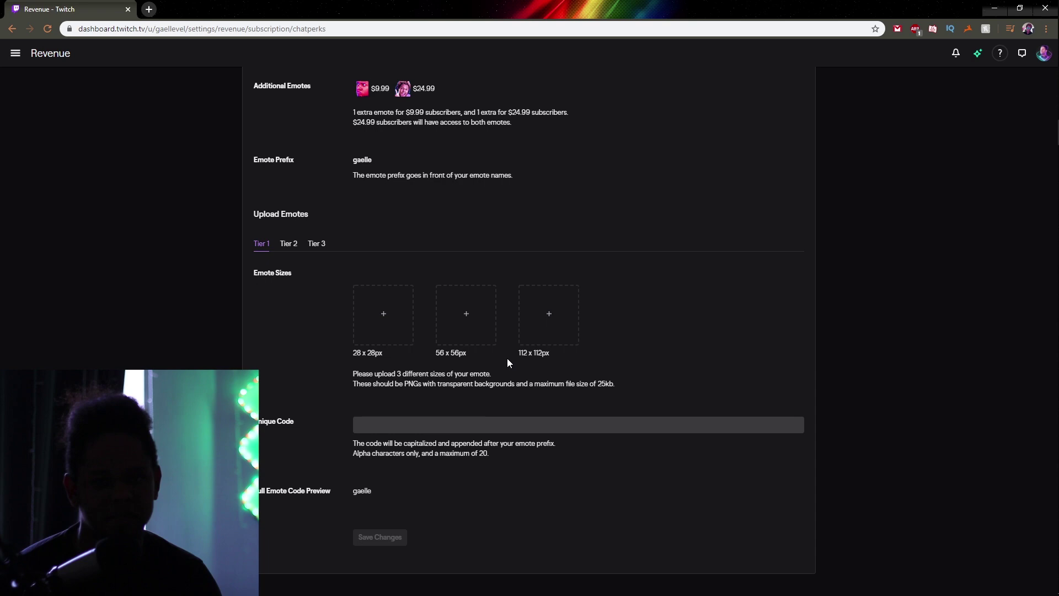
Upload the 112x112 emote image from the WUT2 folder and save it with code WUT.
click(548, 326)
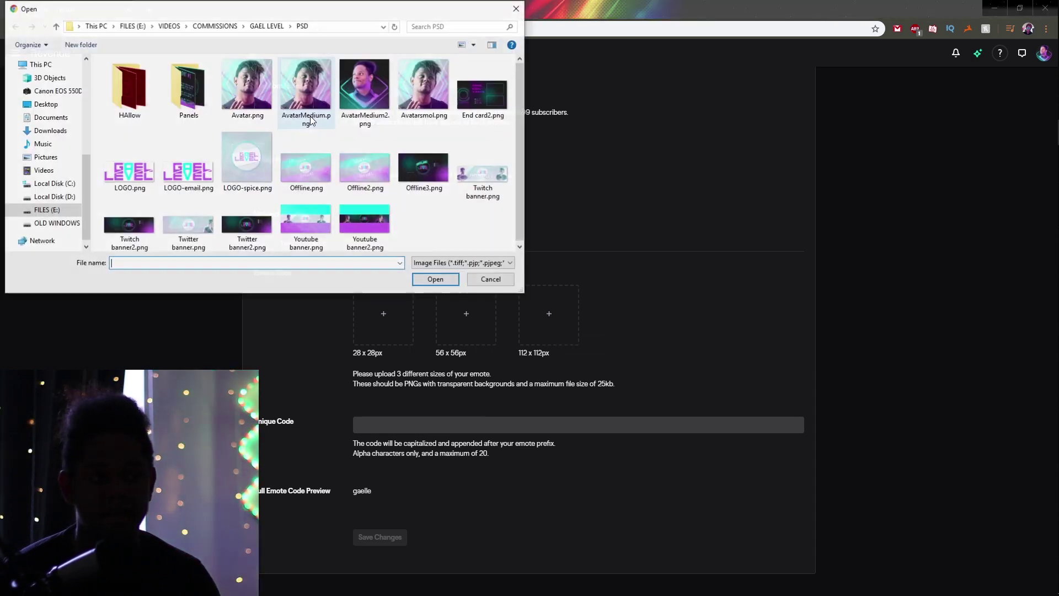
click(44, 83)
double_click(127, 113)
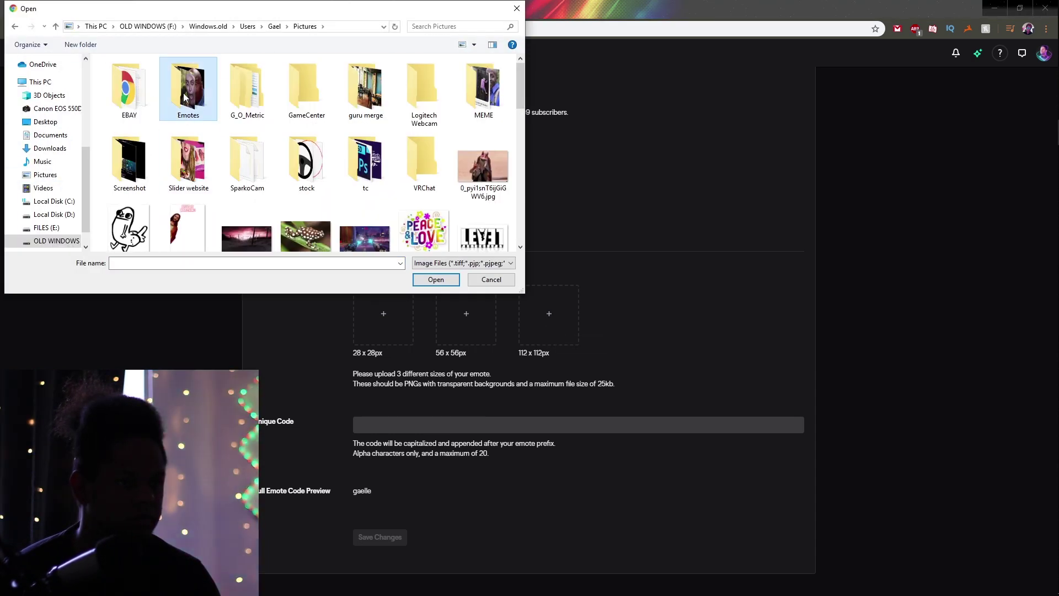
double_click(188, 93)
double_click(134, 105)
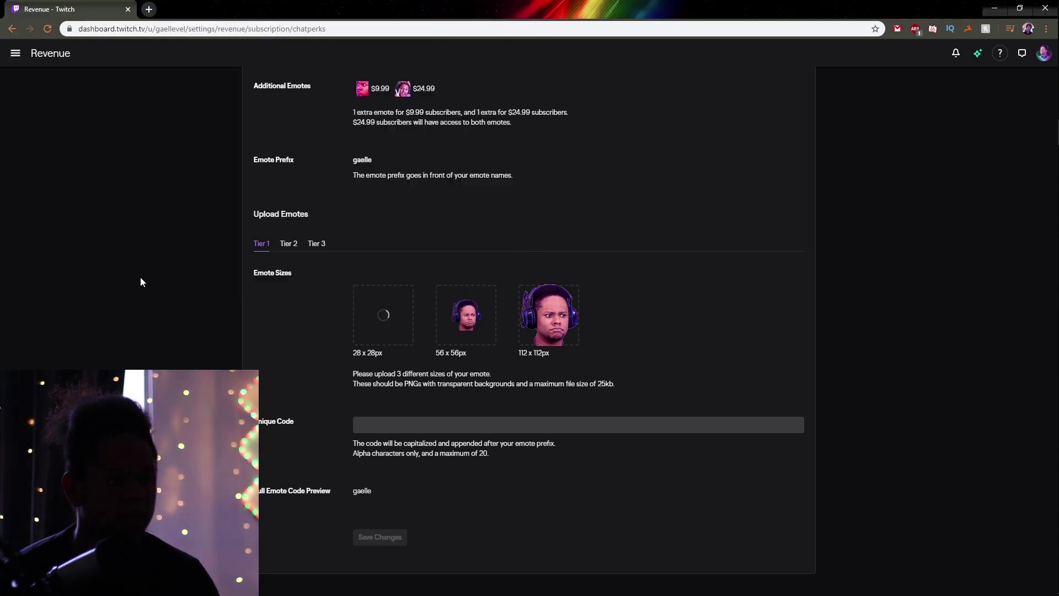
text(WUT)
key(Return)
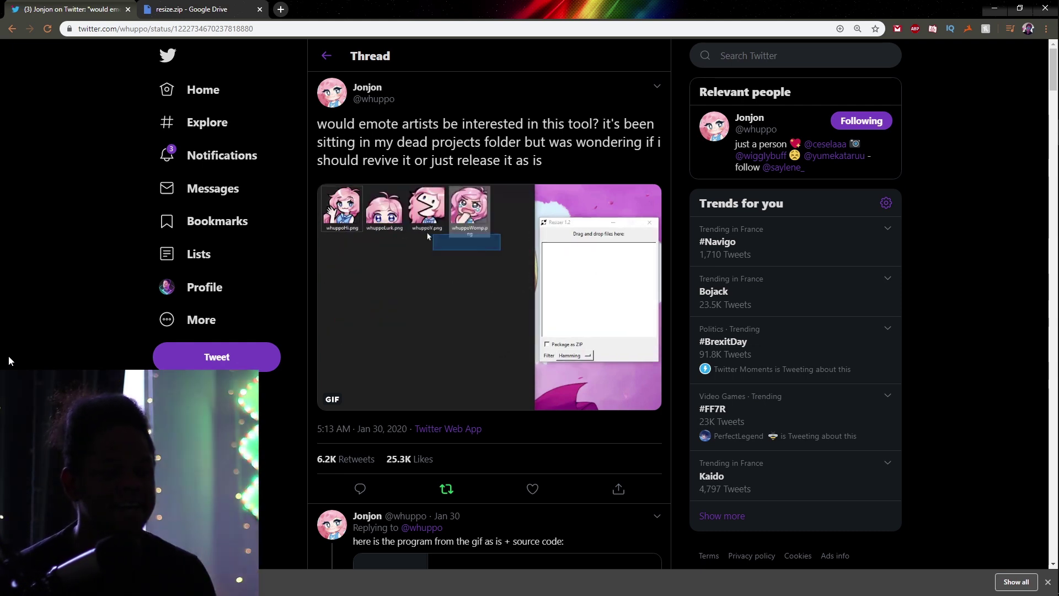
scroll(68, 327, down, 1)
scroll(69, 329, down, 8)
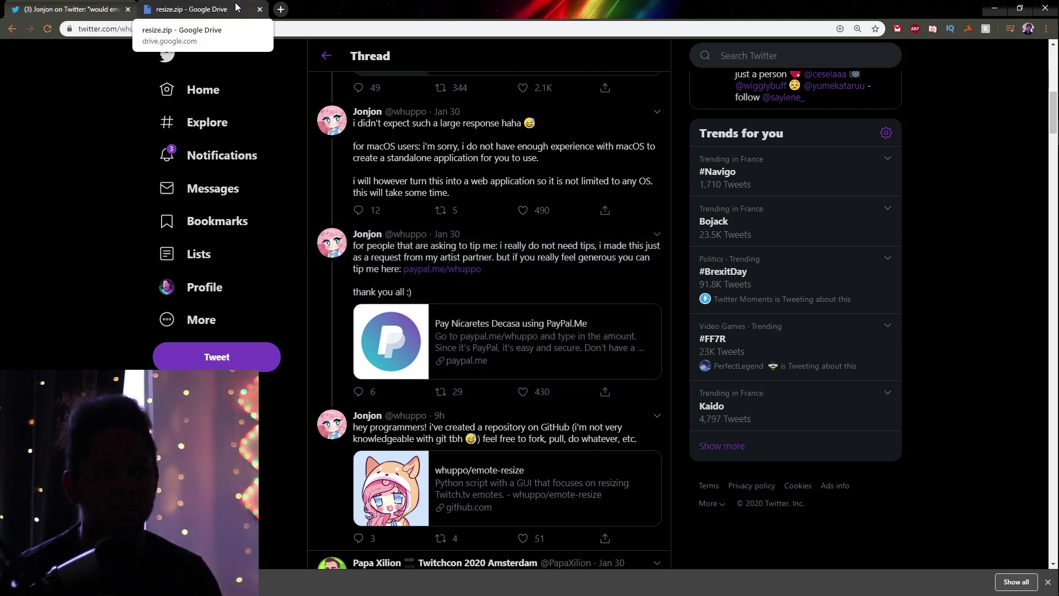
scroll(379, 293, up, 3)
scroll(356, 290, up, 3)
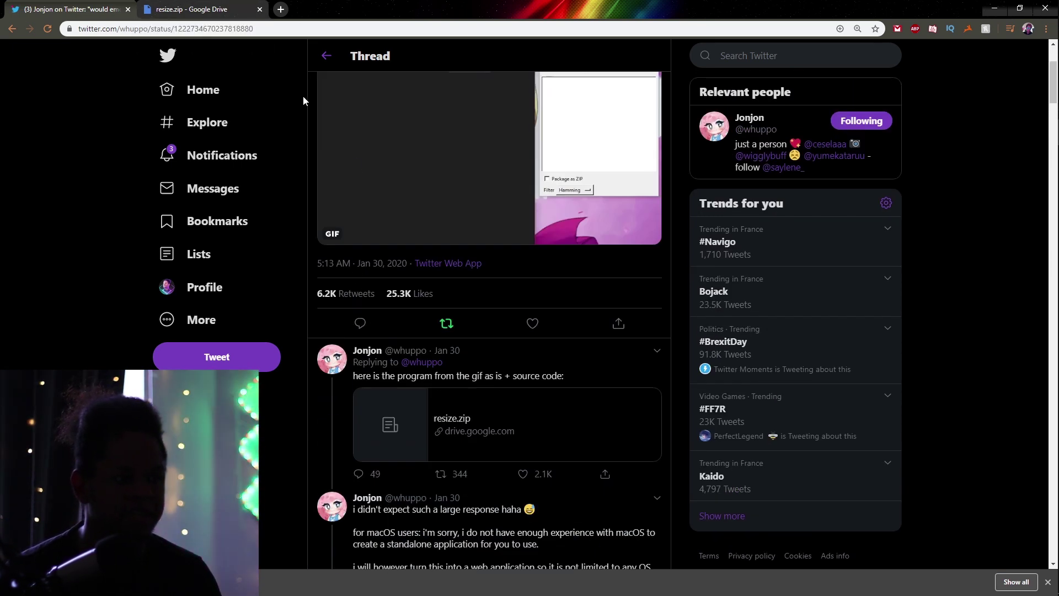
scroll(360, 166, up, 3)
scroll(361, 164, down, 3)
scroll(361, 165, down, 5)
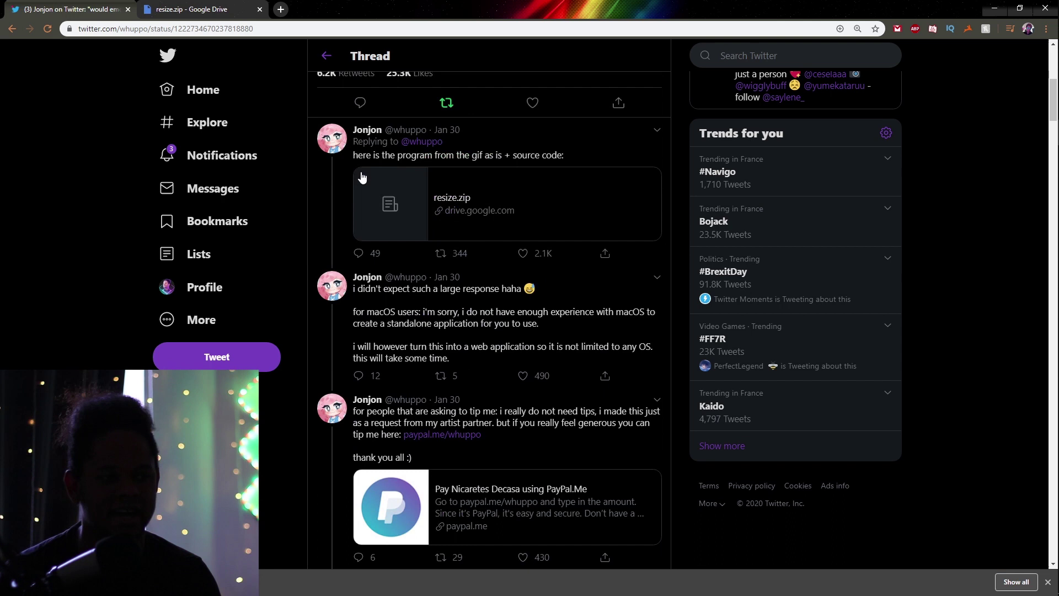
scroll(362, 173, down, 2)
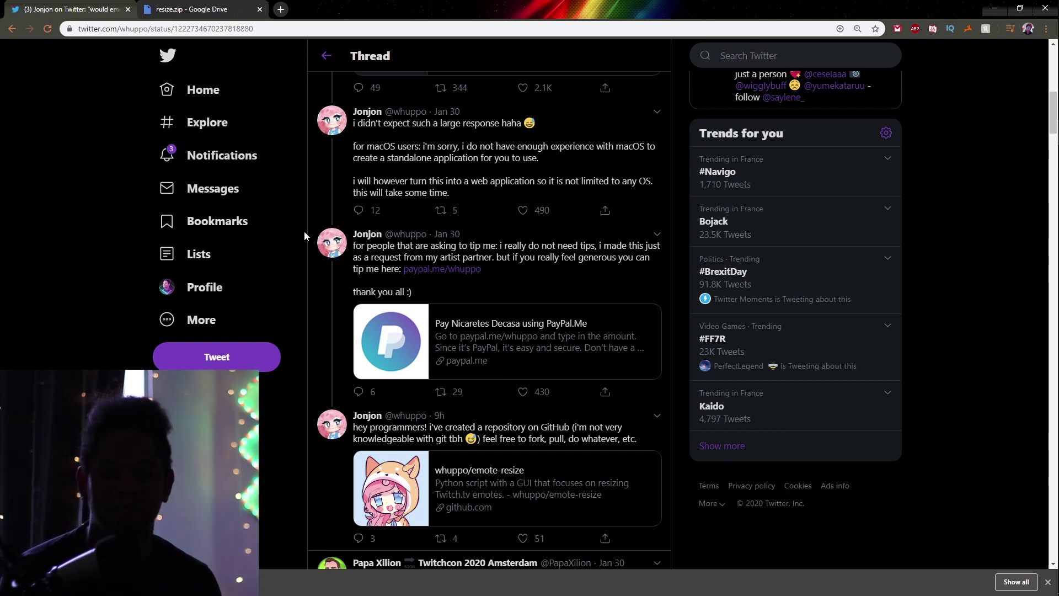
scroll(304, 235, up, 10)
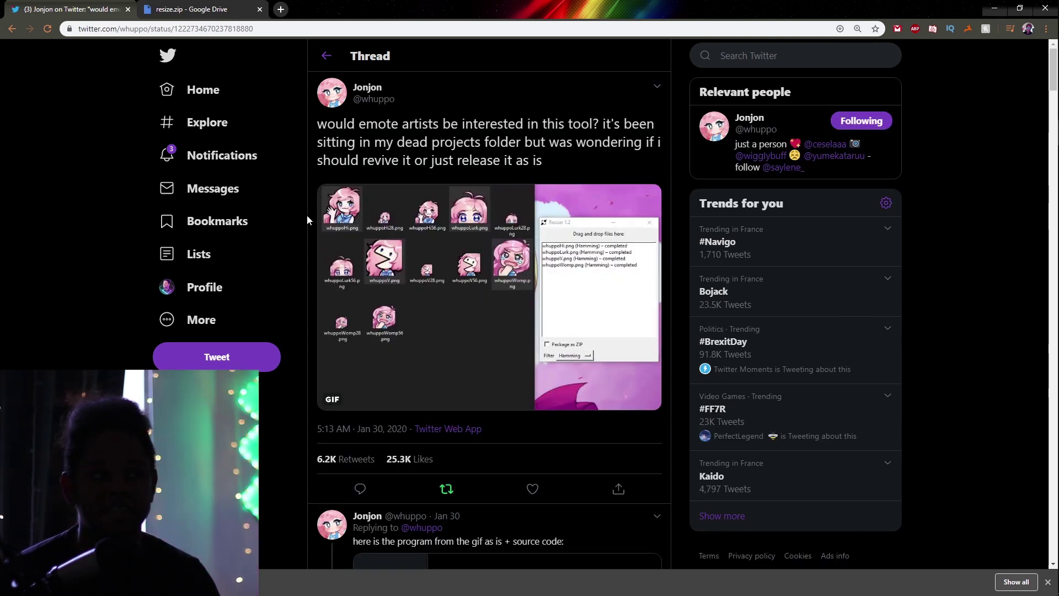